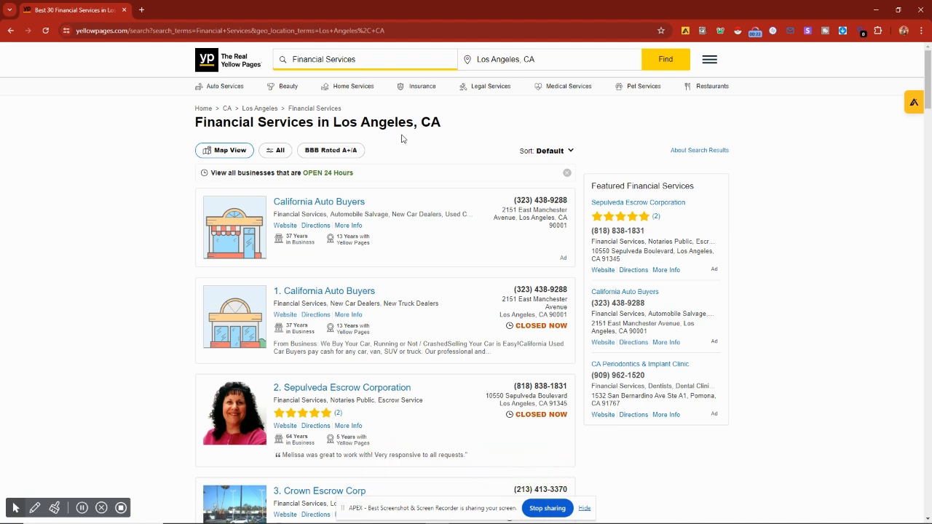
Step: Scroll through the Yellow Pages search results for Financial Services in Los Angeles, CA
{"action": "scroll", "coordinate": [377, 278], "scroll_direction": "down", "scroll_amount": 2}
{"action": "scroll", "coordinate": [379, 279], "scroll_direction": "up", "scroll_amount": 2}
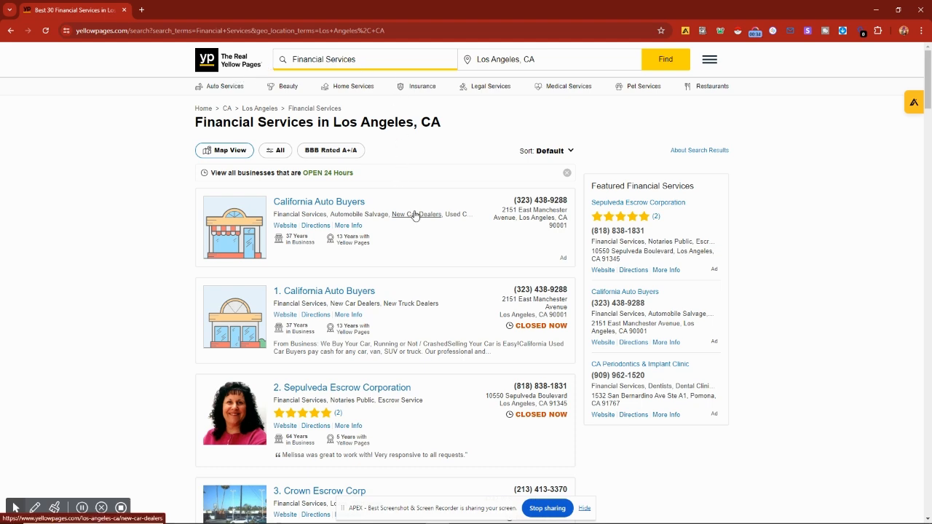
{"action": "scroll", "coordinate": [415, 215], "scroll_direction": "down", "scroll_amount": 15}
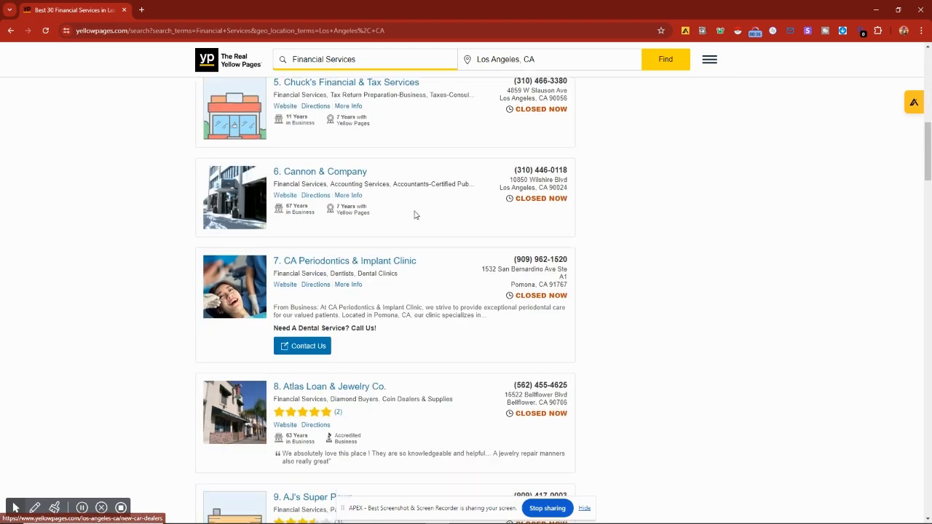
{"action": "scroll", "coordinate": [416, 215], "scroll_direction": "down", "scroll_amount": 15}
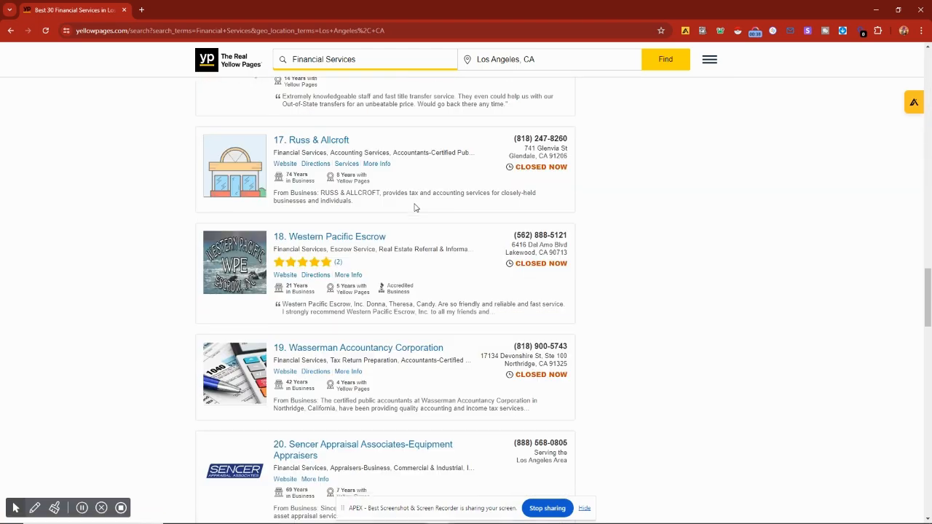
{"action": "scroll", "coordinate": [415, 209], "scroll_direction": "down", "scroll_amount": 15}
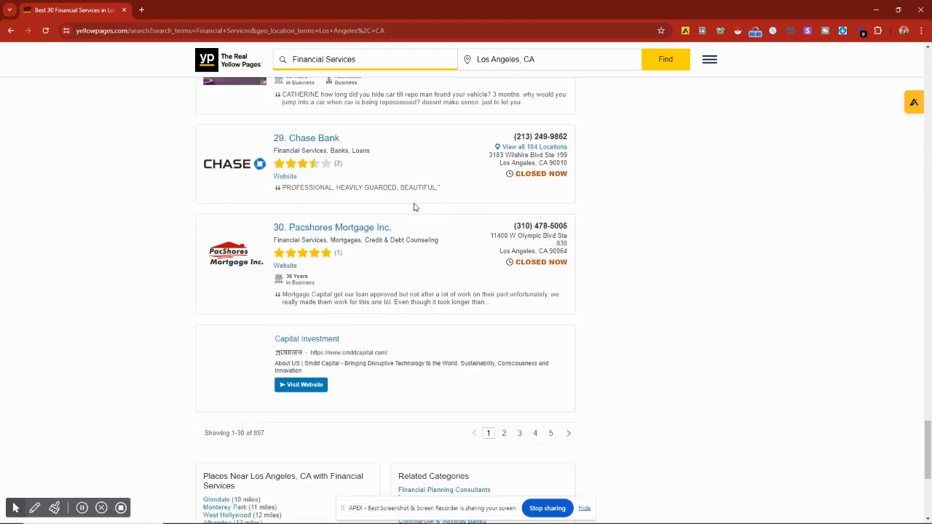
{"action": "scroll", "coordinate": [414, 208], "scroll_direction": "up", "scroll_amount": 1}
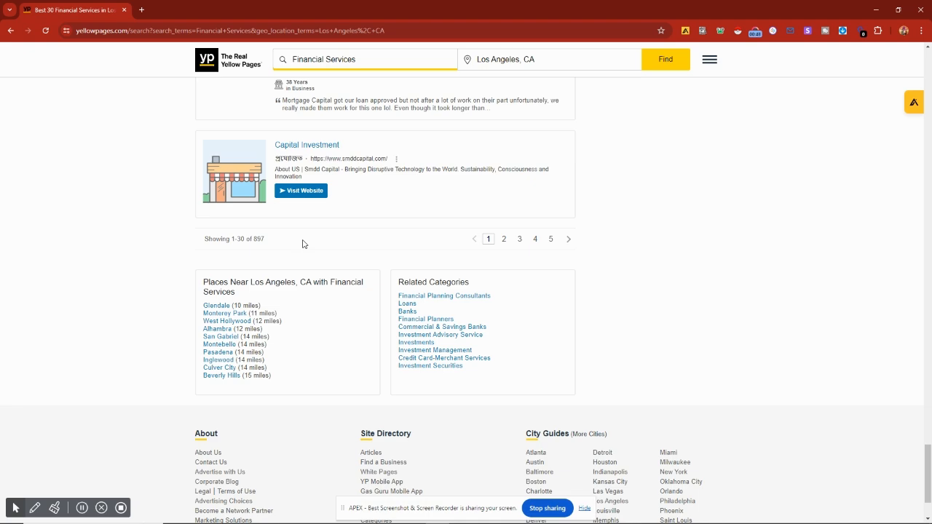
{"action": "scroll", "coordinate": [302, 244], "scroll_direction": "up", "scroll_amount": 6}
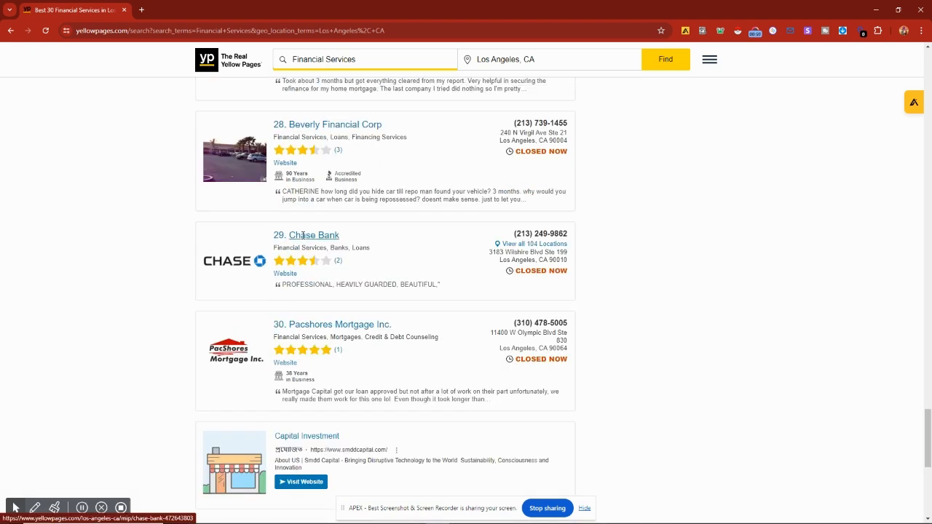
{"action": "scroll", "coordinate": [303, 236], "scroll_direction": "up", "scroll_amount": 15}
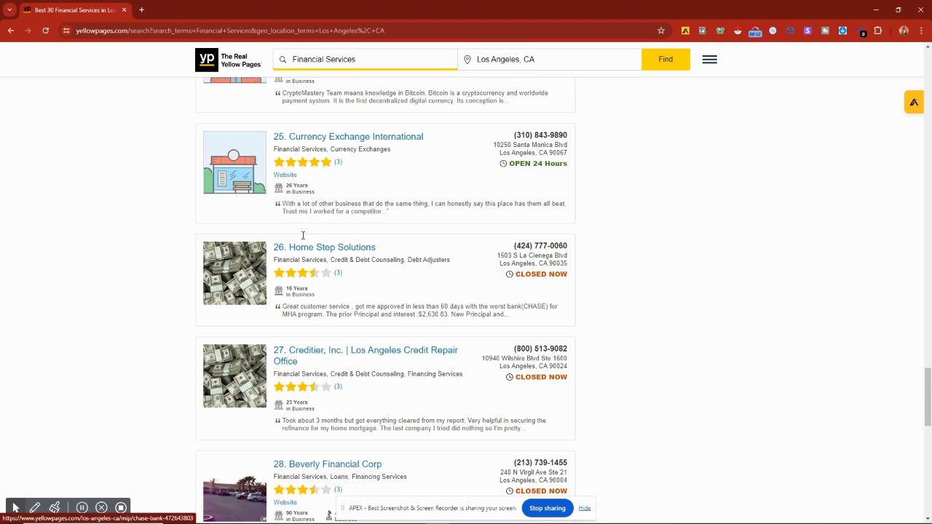
{"action": "scroll", "coordinate": [303, 240], "scroll_direction": "up", "scroll_amount": 15}
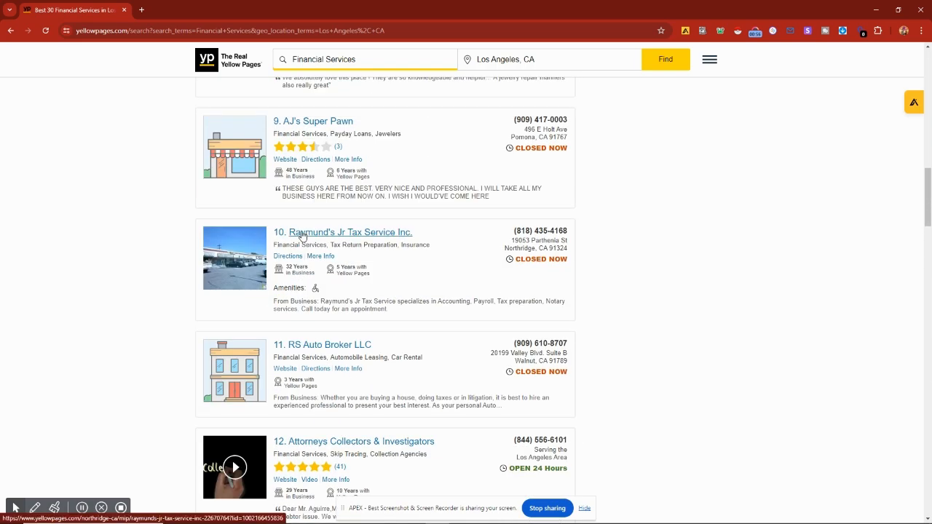
{"action": "scroll", "coordinate": [302, 234], "scroll_direction": "up", "scroll_amount": 5}
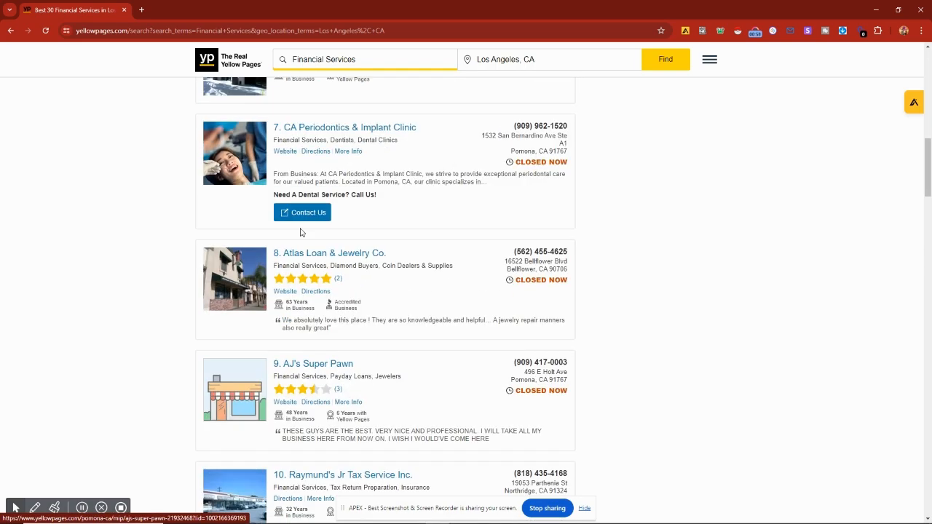
{"action": "scroll", "coordinate": [301, 233], "scroll_direction": "up", "scroll_amount": 3}
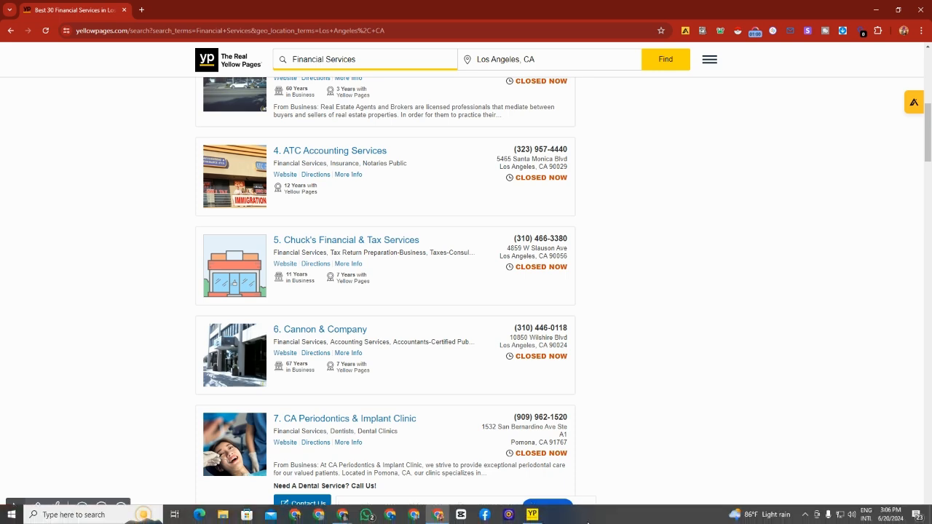
Step: Switch to the Reoon YellowPages Scraper window and enter Financial Services as the scraping keyword
{"action": "left_click", "coordinate": [526, 516]}
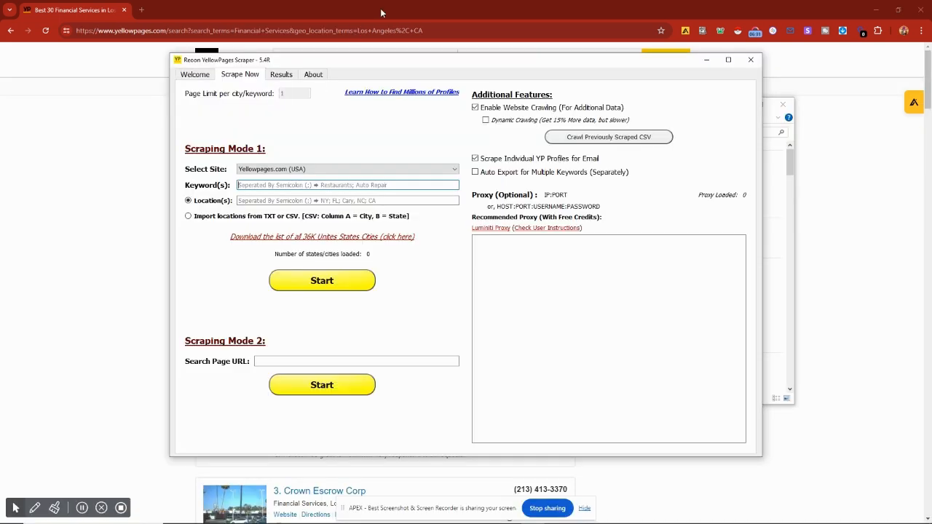
{"action": "left_click_drag", "start_coordinate": [361, 66], "coordinate": [366, 78]}
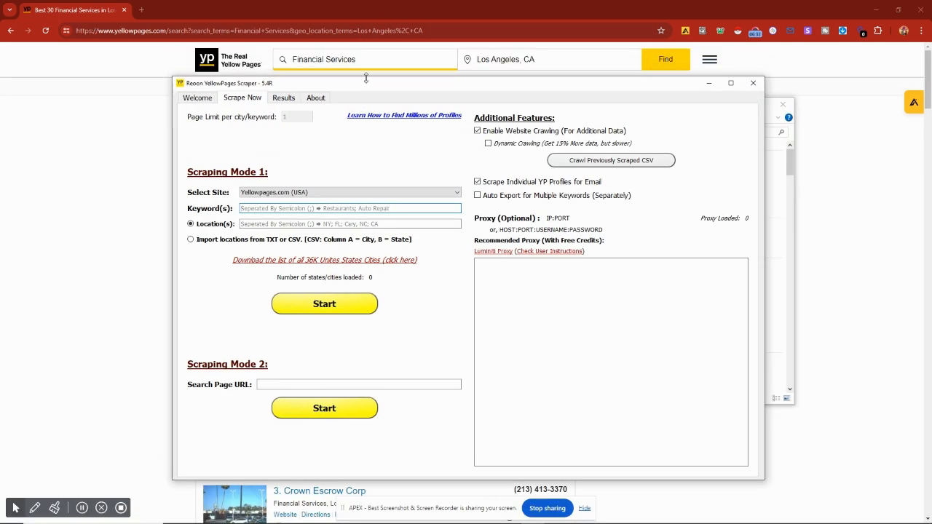
{"action": "type", "text": "Financial Services"}
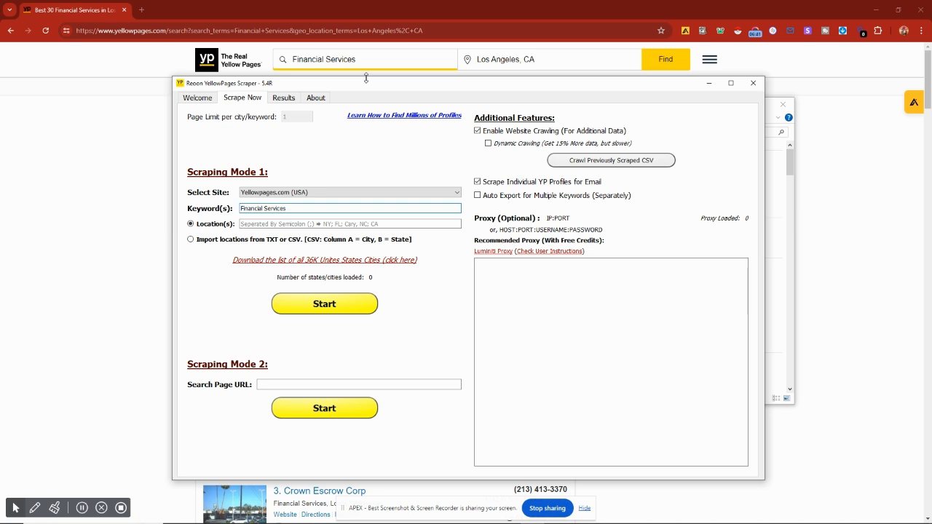
Step: Enter Los Angeles, CA as the scraping location
{"action": "left_click", "coordinate": [253, 223]}
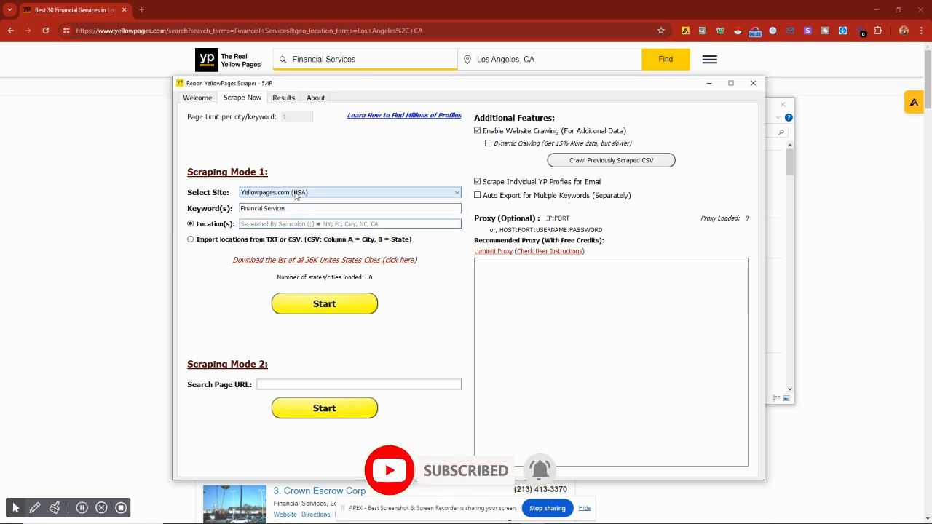
{"action": "type", "text": "Los"}
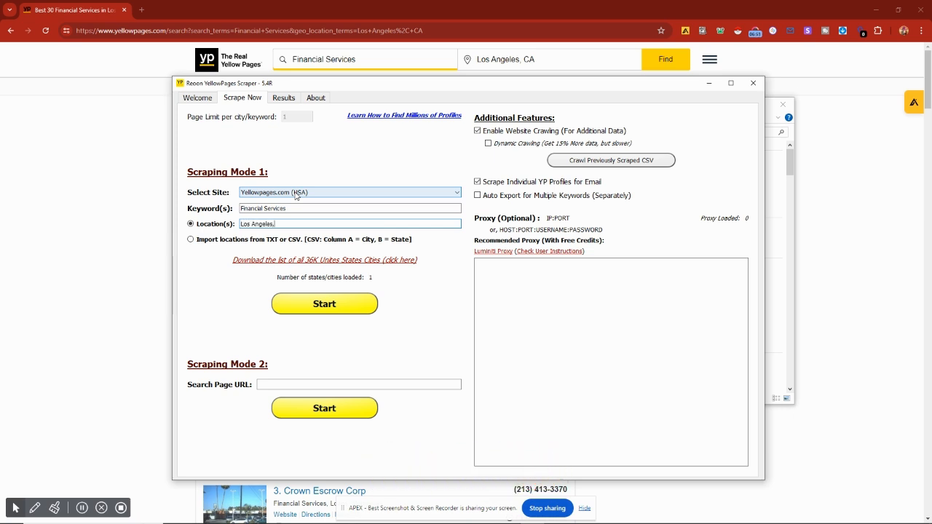
{"action": "type", "text": " Angeles, CA"}
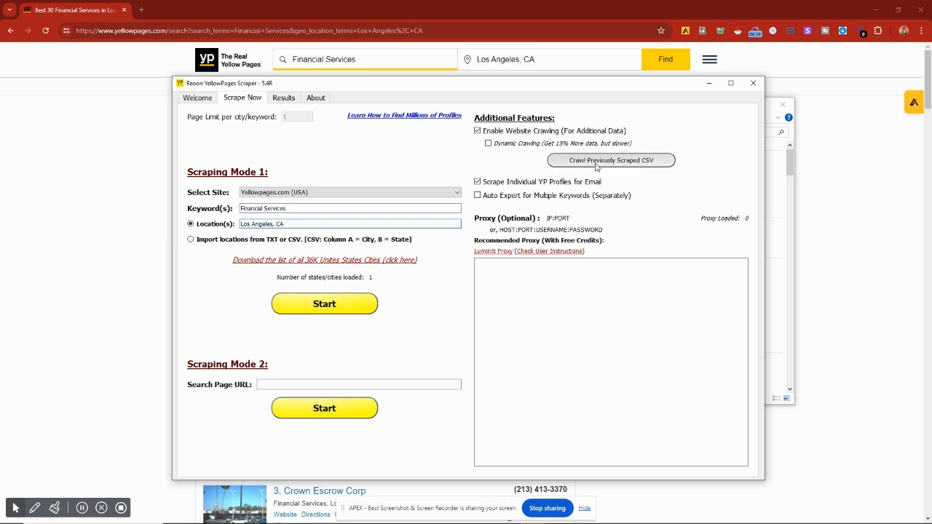
{"action": "left_click", "coordinate": [478, 182]}
{"action": "left_click", "coordinate": [478, 131]}
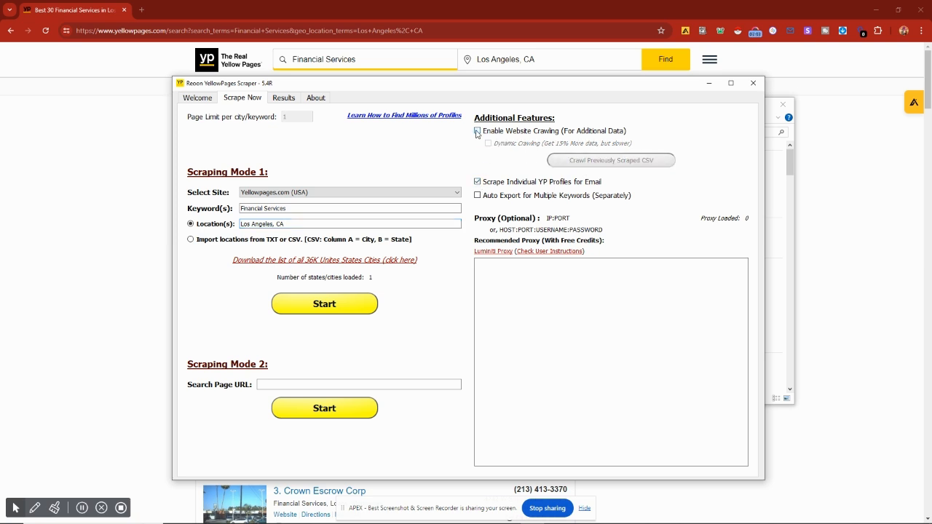
{"action": "left_click", "coordinate": [477, 132]}
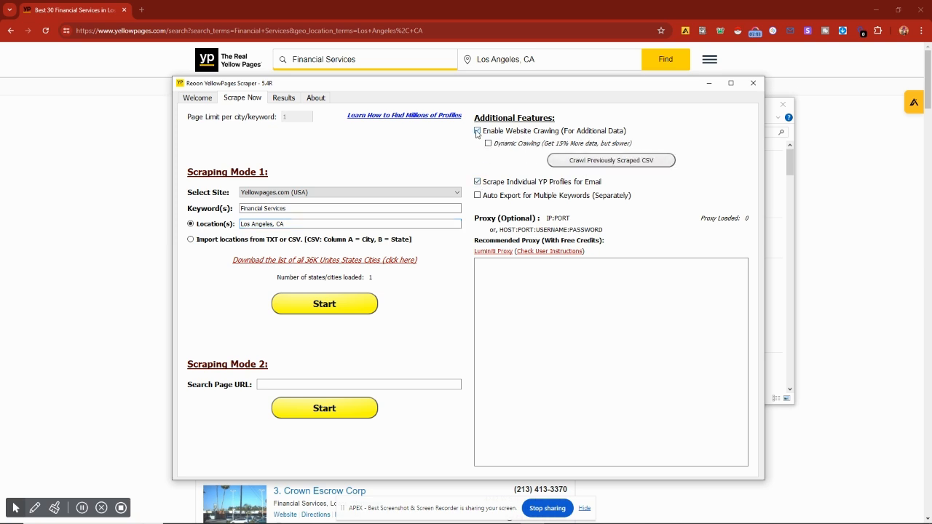
Step: Start scraping with Scraping Mode 1 and keep website crawling enabled
{"action": "left_click", "coordinate": [327, 307]}
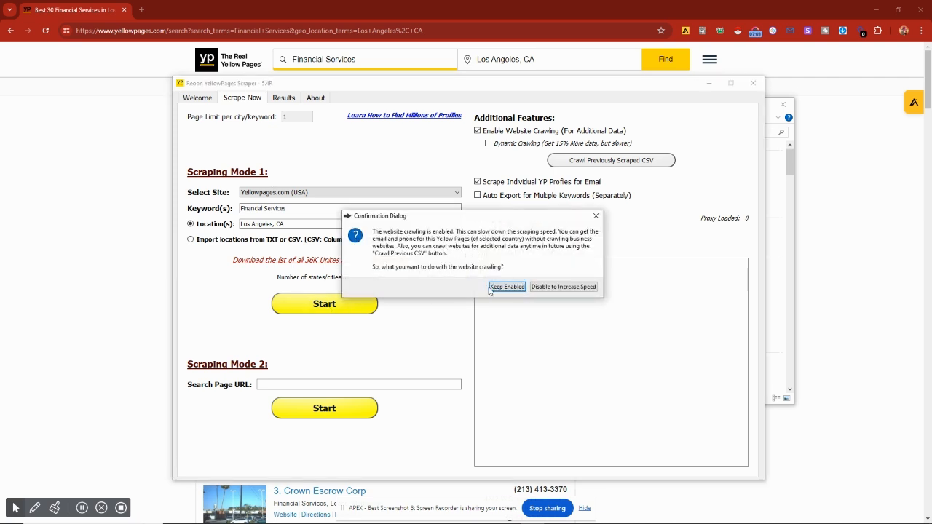
{"action": "left_click", "coordinate": [518, 289]}
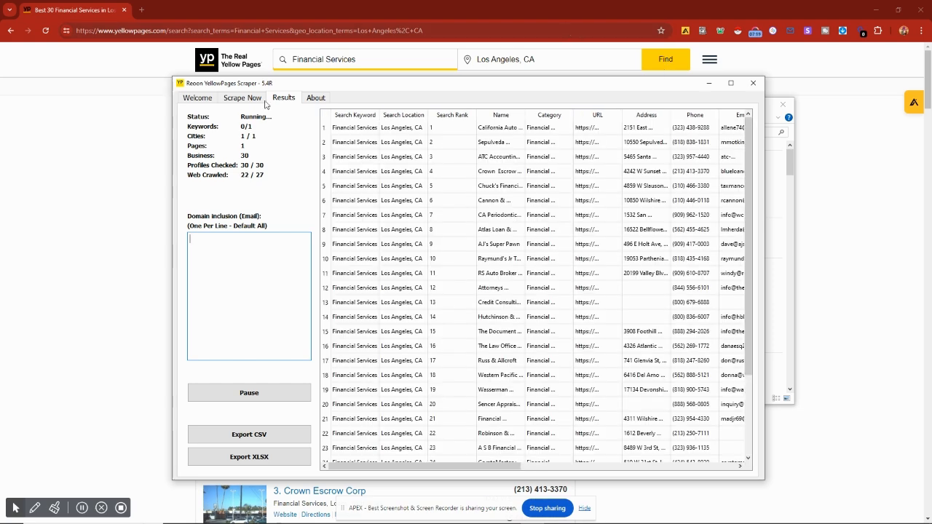
Step: Scroll through the scraped results table to review the collected columns and rows
{"action": "scroll", "coordinate": [450, 234], "scroll_direction": "down", "scroll_amount": 2}
{"action": "scroll", "coordinate": [450, 235], "scroll_direction": "down", "scroll_amount": 1}
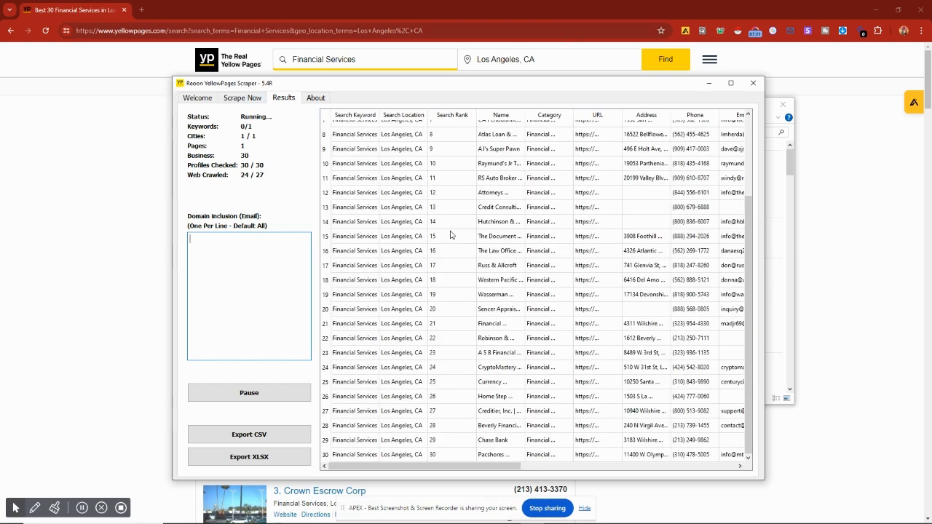
{"action": "scroll", "coordinate": [555, 354], "scroll_direction": "up", "scroll_amount": 3}
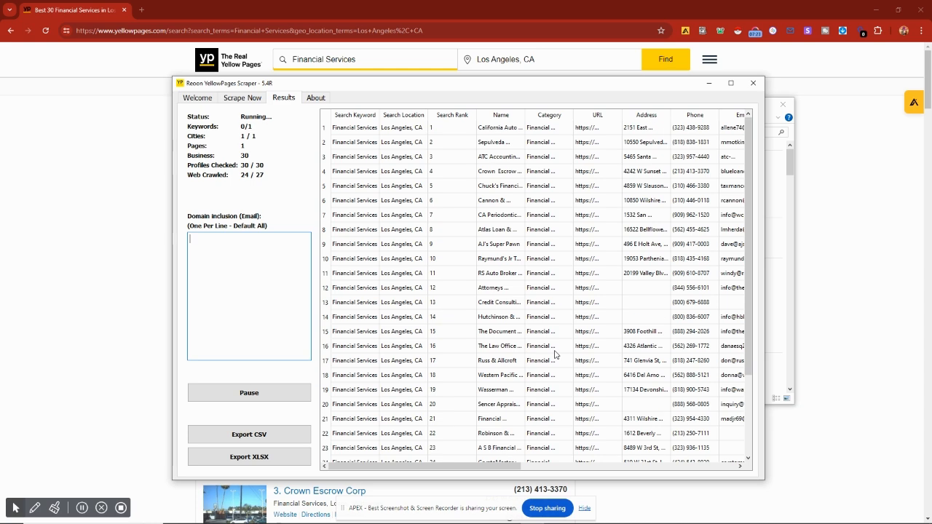
{"action": "left_click_drag", "start_coordinate": [468, 473], "coordinate": [614, 475]}
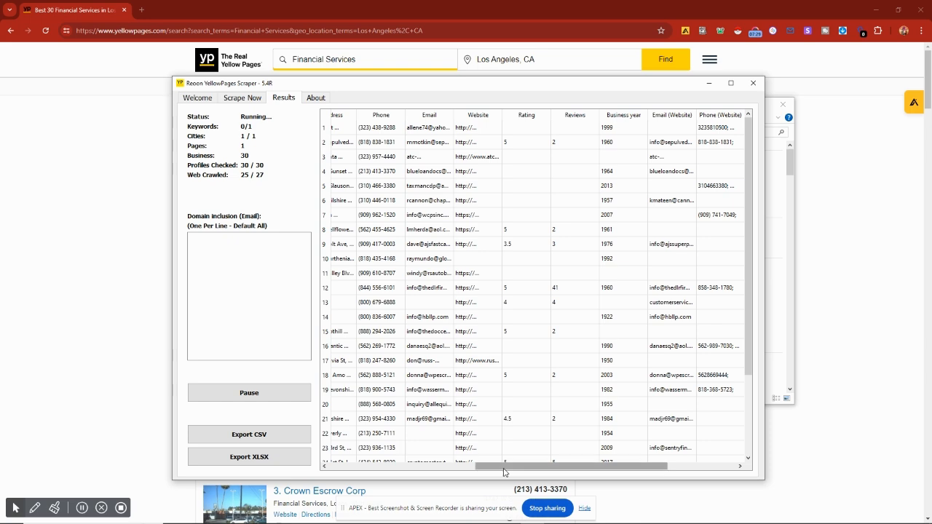
{"action": "left_click_drag", "start_coordinate": [506, 474], "coordinate": [324, 464]}
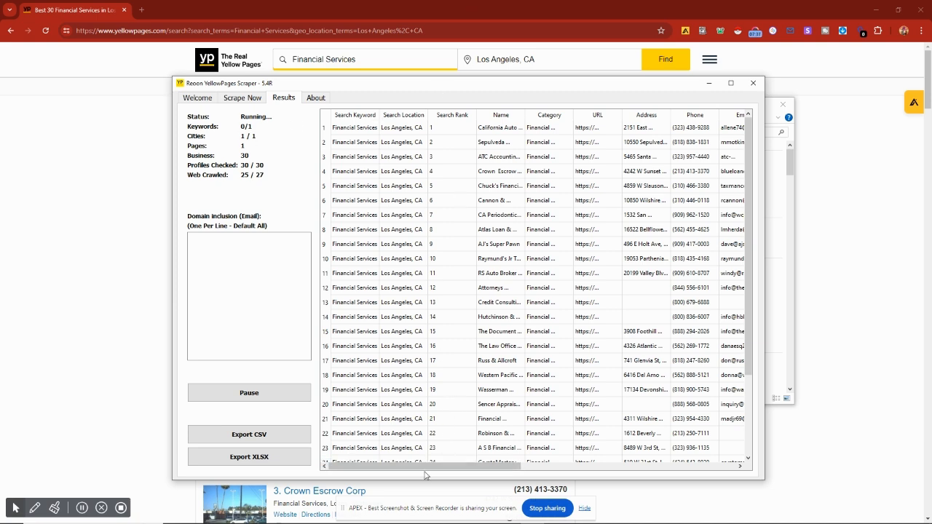
{"action": "left_click_drag", "start_coordinate": [428, 472], "coordinate": [533, 472]}
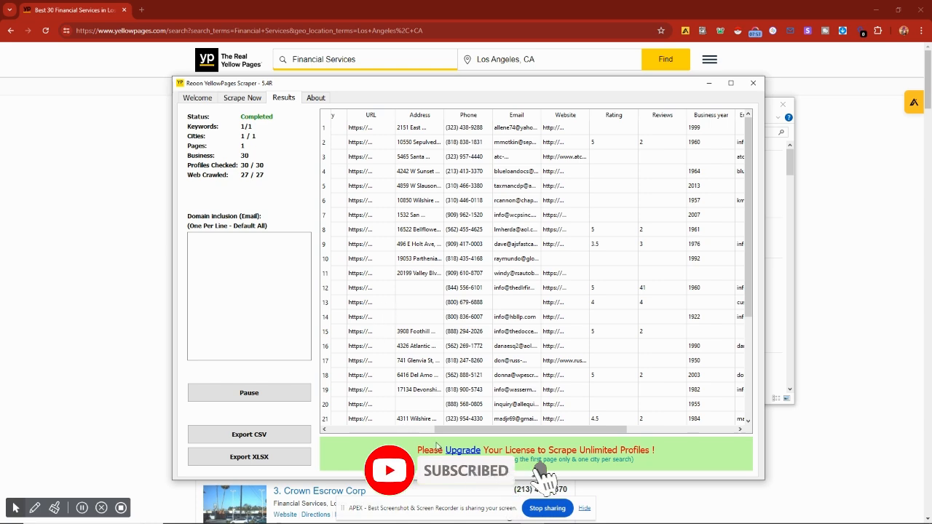
{"action": "left_click_drag", "start_coordinate": [457, 429], "coordinate": [327, 428]}
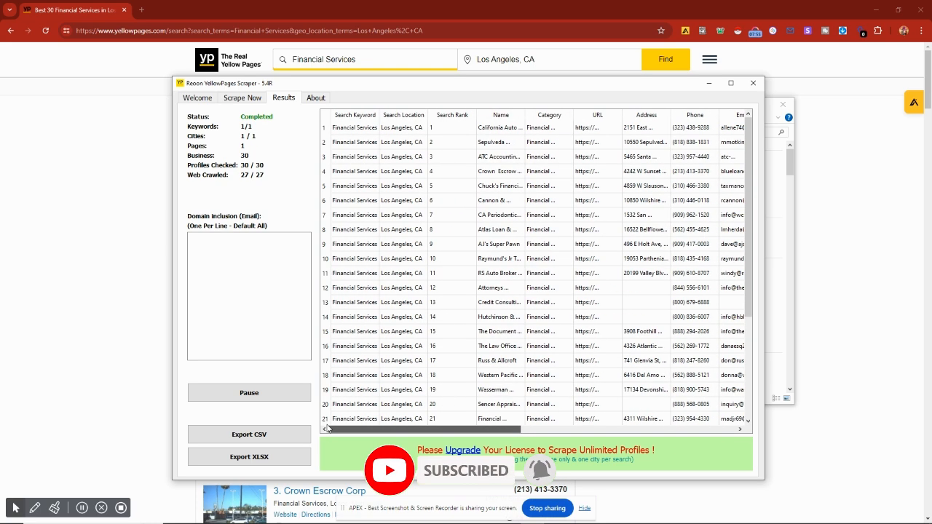
Step: Export the results as an XLSX file named Smaple lead yellowpages into the Downloads folder
{"action": "left_click", "coordinate": [249, 457]}
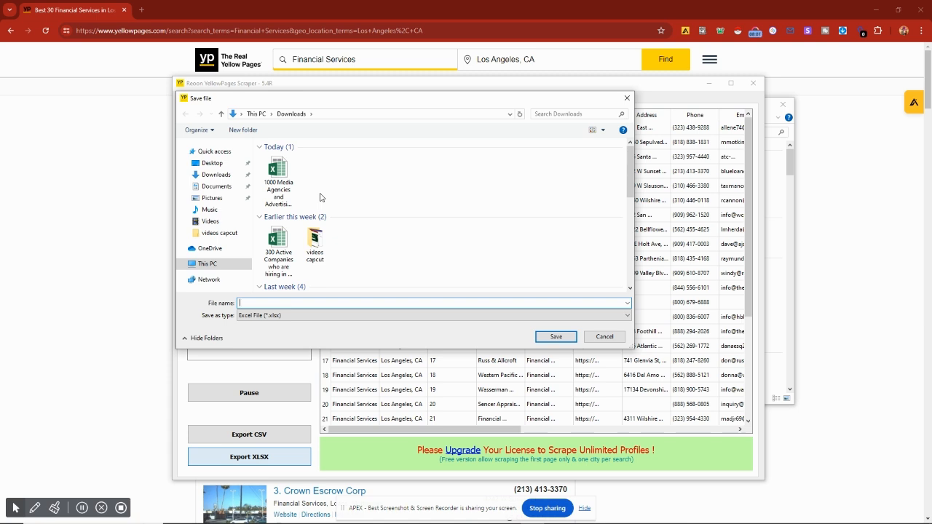
{"action": "type", "text": "Smaple lead yellowpages"}
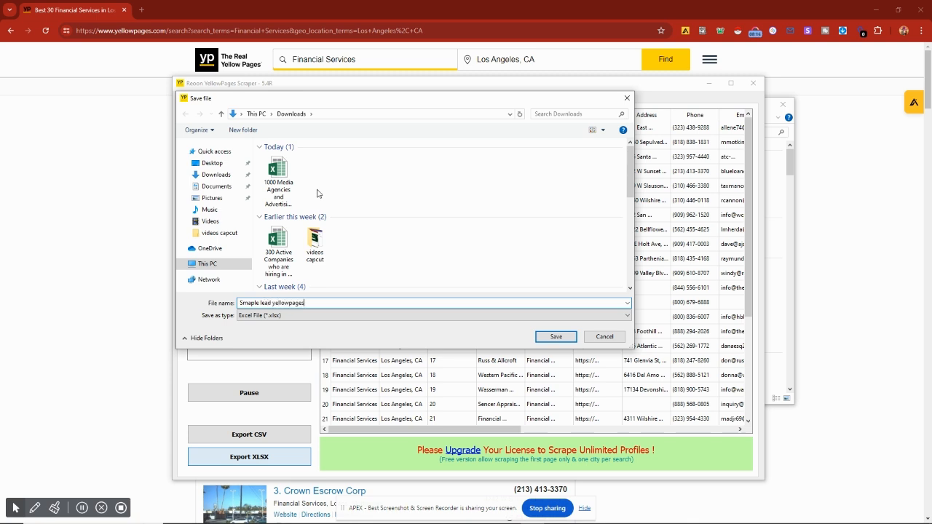
{"action": "left_click", "coordinate": [222, 175]}
{"action": "left_click", "coordinate": [571, 337]}
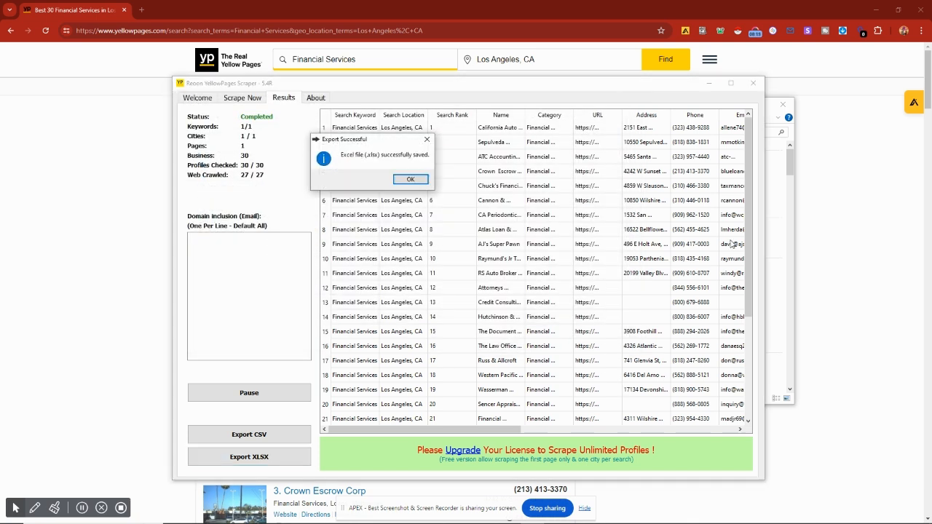
{"action": "left_click", "coordinate": [404, 180]}
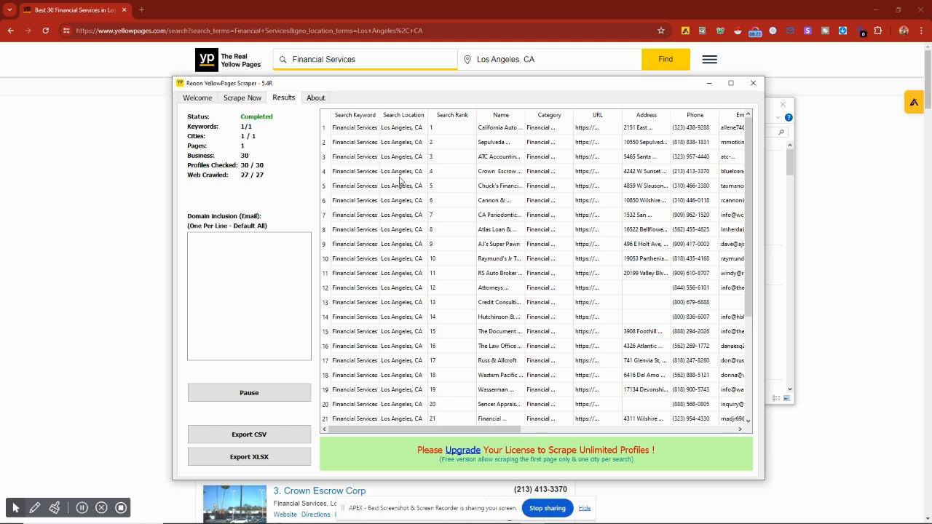
Step: Open the Downloads folder and open the Smaple lead yellowpages workbook in Excel
{"action": "left_click", "coordinate": [223, 515]}
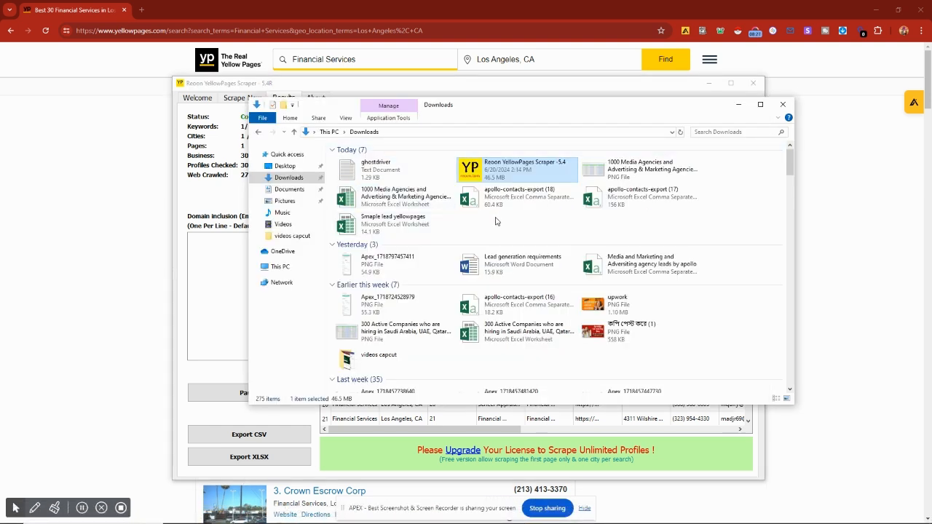
{"action": "left_click", "coordinate": [397, 227]}
{"action": "double_click", "coordinate": [397, 226]}
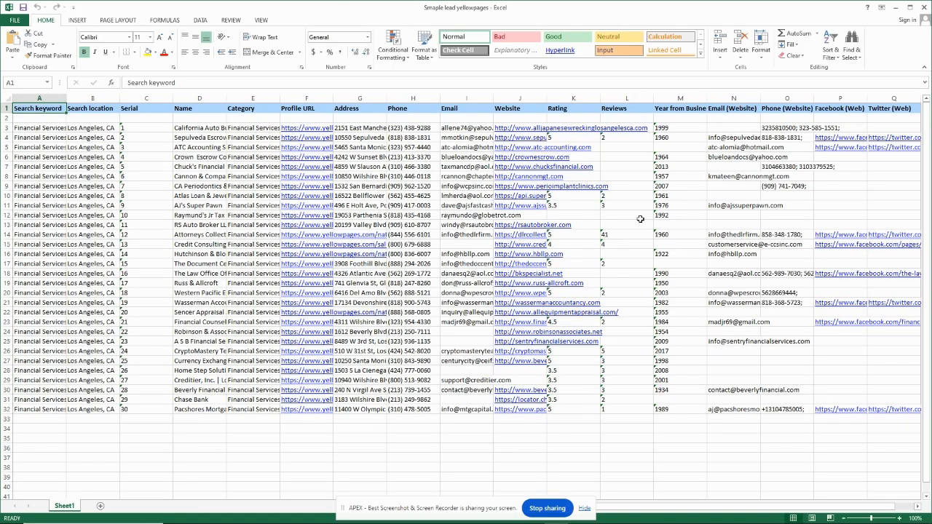
{"action": "left_click", "coordinate": [134, 149]}
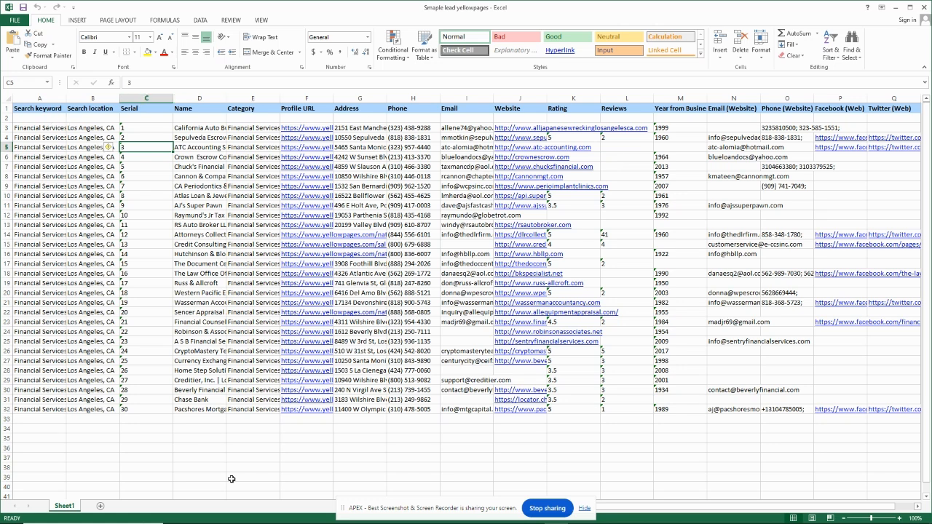
{"action": "left_click", "coordinate": [584, 508]}
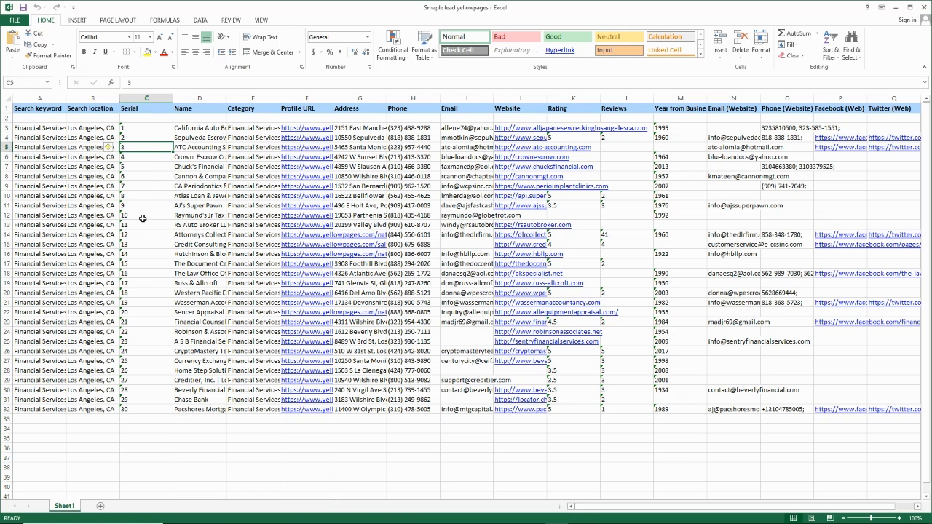
{"action": "left_click_drag", "start_coordinate": [135, 97], "coordinate": [52, 101]}
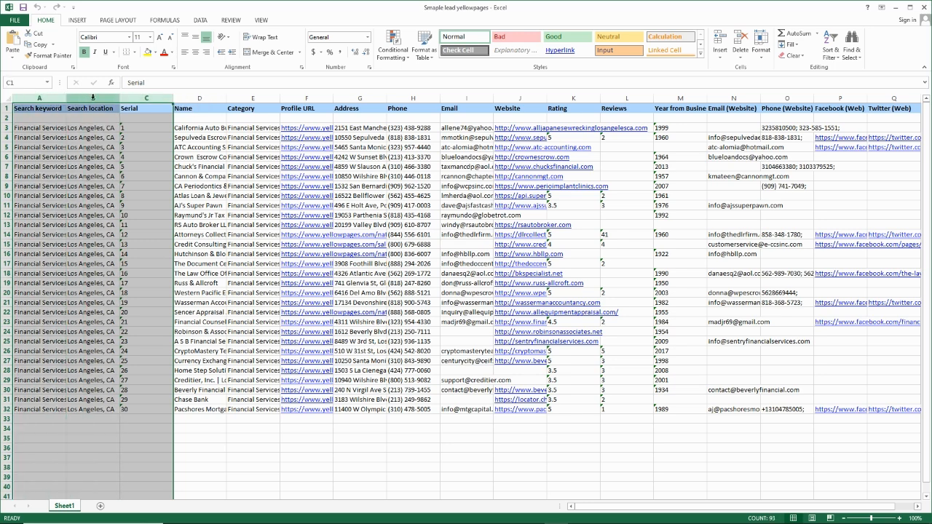
{"action": "left_click", "coordinate": [157, 165]}
{"action": "left_click", "coordinate": [157, 95]}
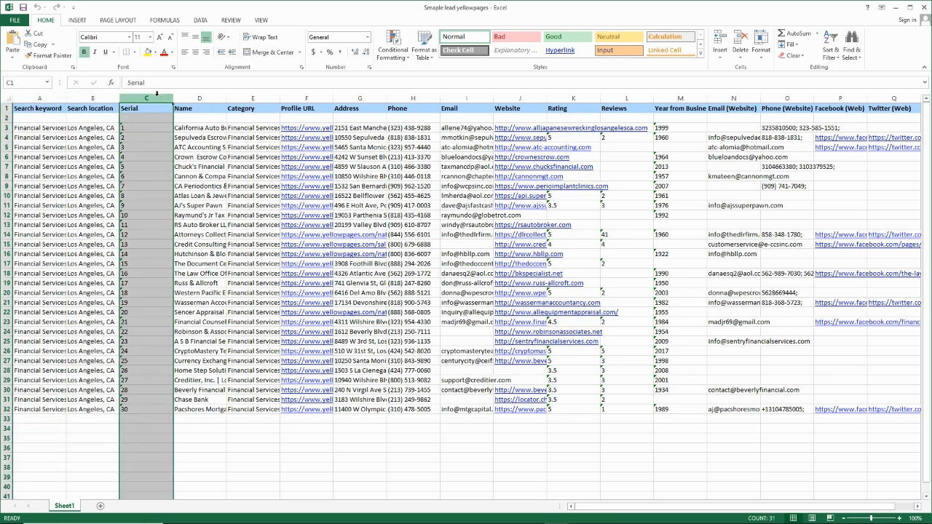
{"action": "left_click_drag", "start_coordinate": [156, 93], "coordinate": [137, 91]}
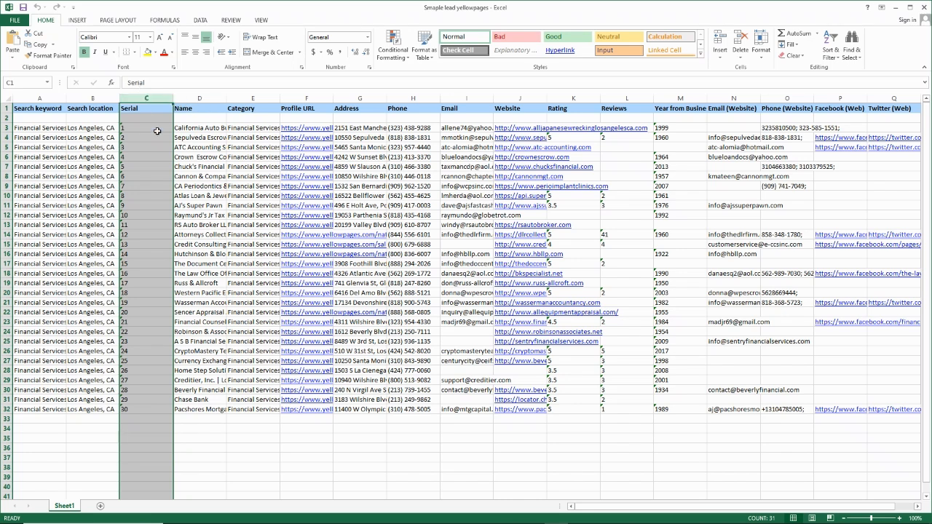
{"action": "left_click", "coordinate": [183, 146]}
{"action": "left_click_drag", "start_coordinate": [143, 97], "coordinate": [85, 97]}
{"action": "left_click", "coordinate": [188, 136]}
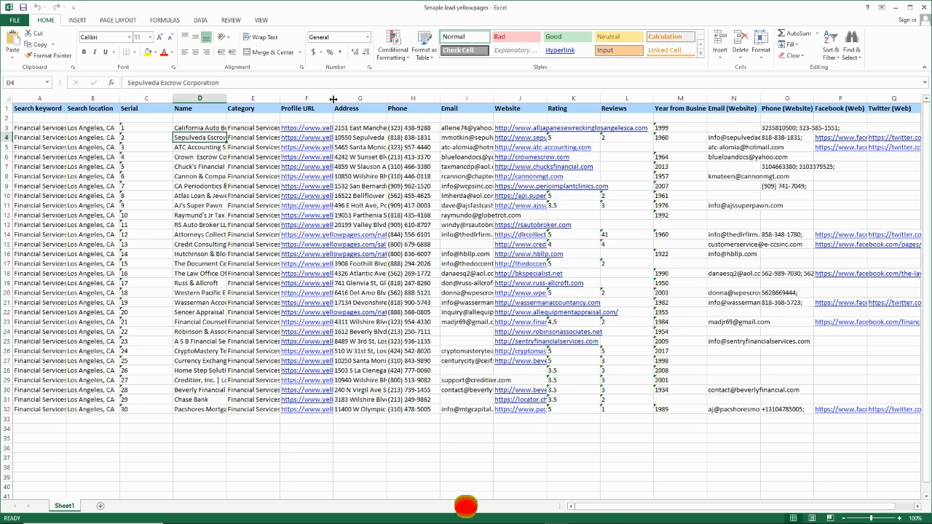
Step: Delete the Profile URL column from the sheet
{"action": "left_click_drag", "start_coordinate": [334, 98], "coordinate": [453, 98]}
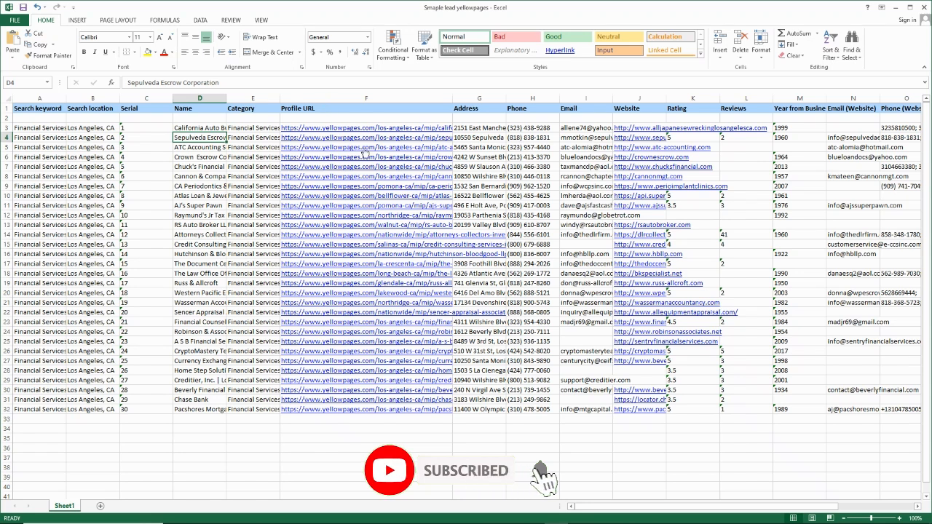
{"action": "left_click", "coordinate": [335, 108]}
{"action": "right_click", "coordinate": [336, 106]}
{"action": "key", "text": "Escape"}
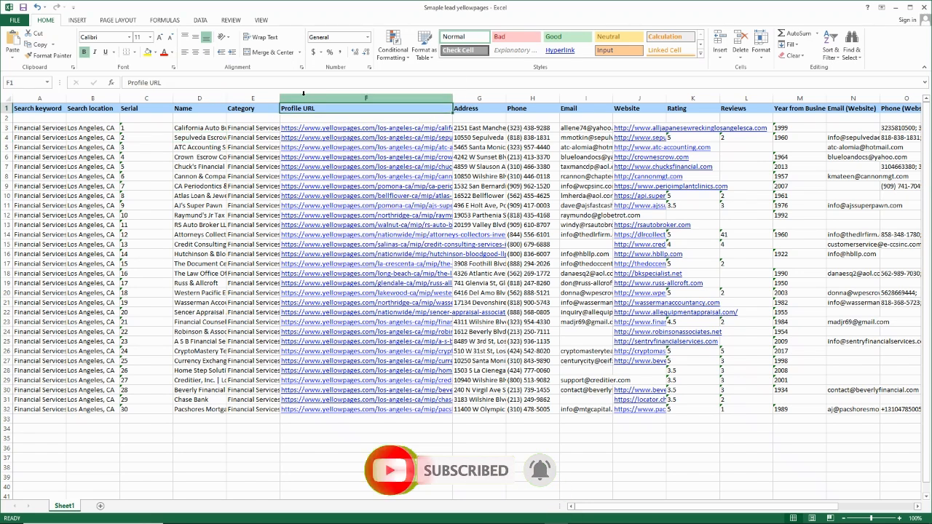
{"action": "left_click", "coordinate": [306, 99]}
{"action": "right_click", "coordinate": [309, 100]}
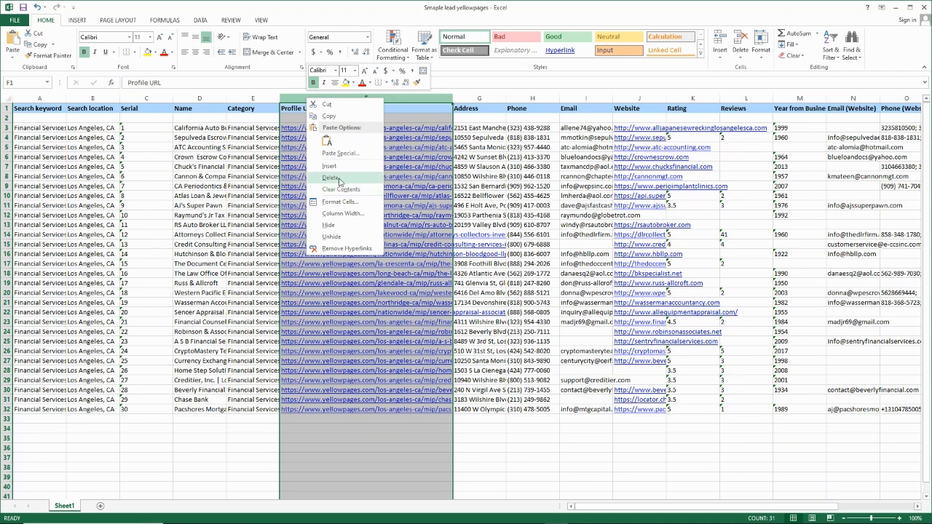
{"action": "left_click", "coordinate": [343, 180]}
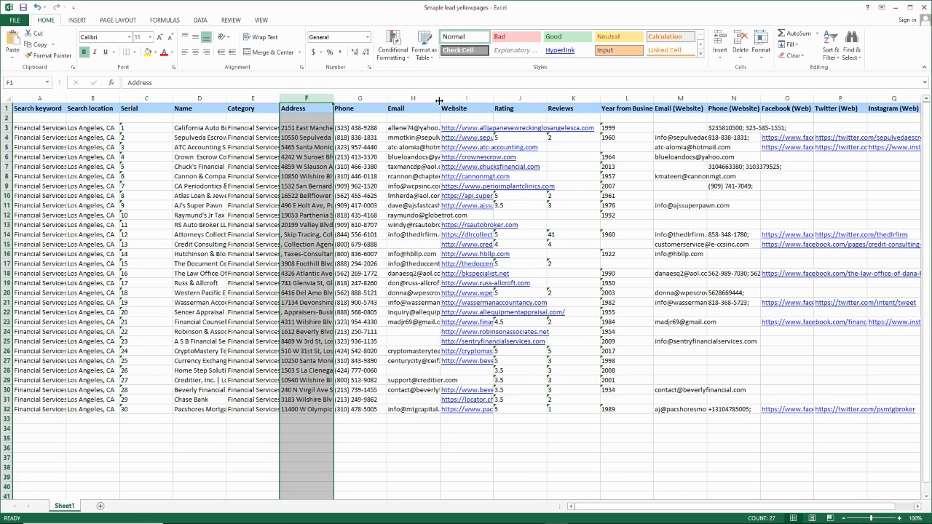
Step: Widen the Website and Name columns so their contents are fully readable
{"action": "left_click_drag", "start_coordinate": [440, 100], "coordinate": [562, 96]}
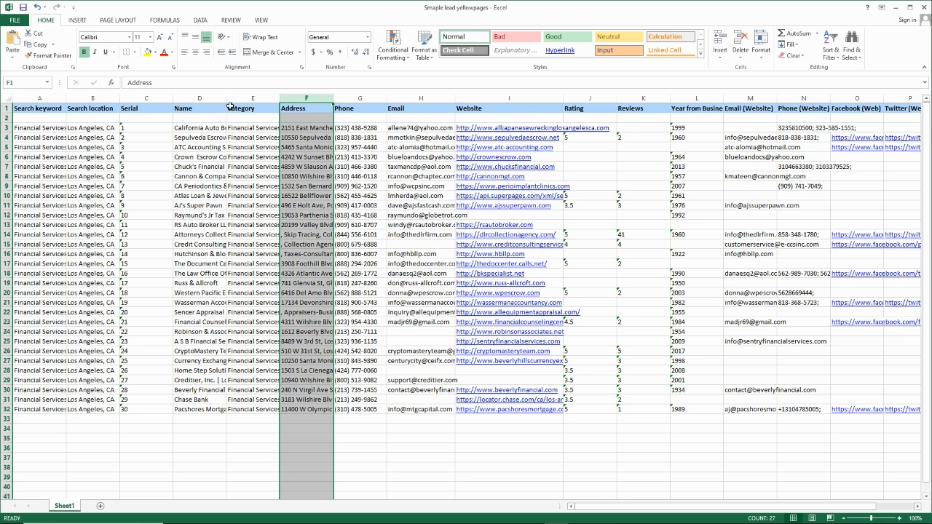
{"action": "left_click_drag", "start_coordinate": [226, 98], "coordinate": [314, 98]}
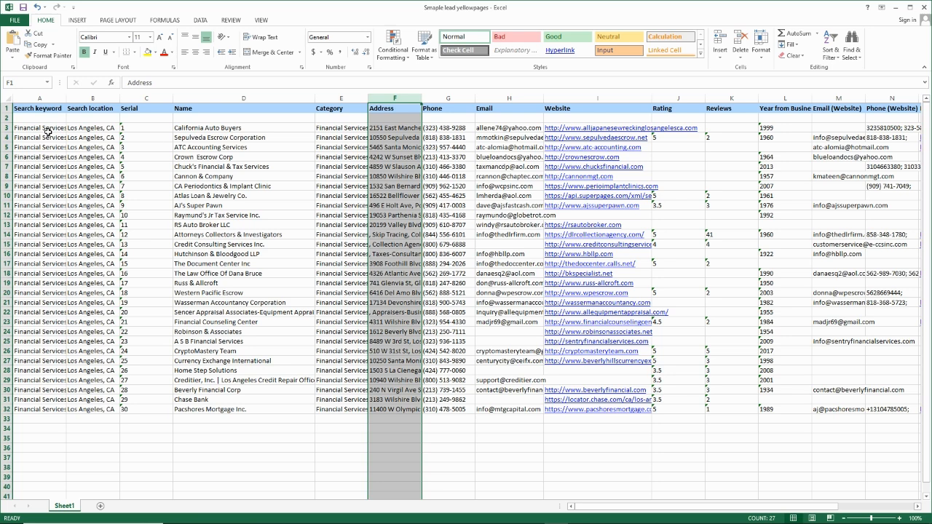
Step: Delete the Search keyword and Search location columns
{"action": "left_click", "coordinate": [36, 100]}
{"action": "left_click_drag", "start_coordinate": [36, 100], "coordinate": [76, 100]}
{"action": "right_click", "coordinate": [76, 100]}
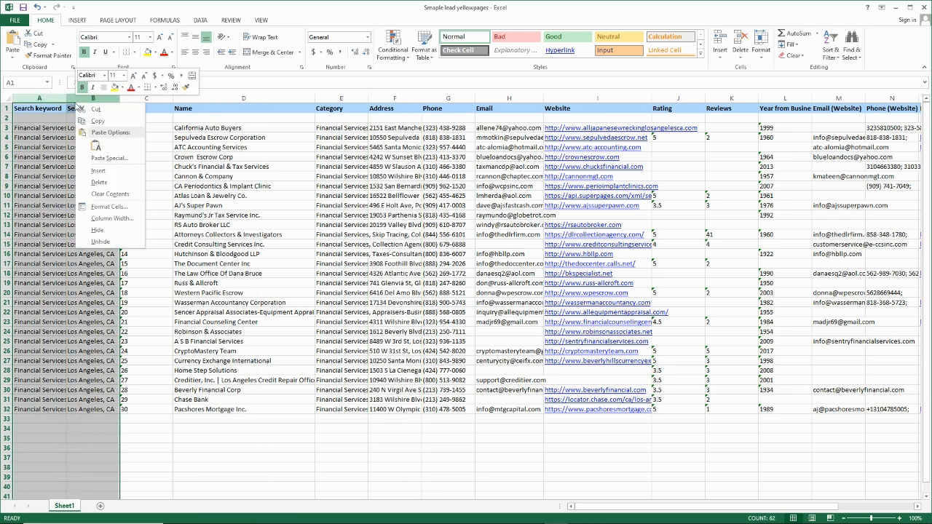
{"action": "left_click", "coordinate": [106, 185]}
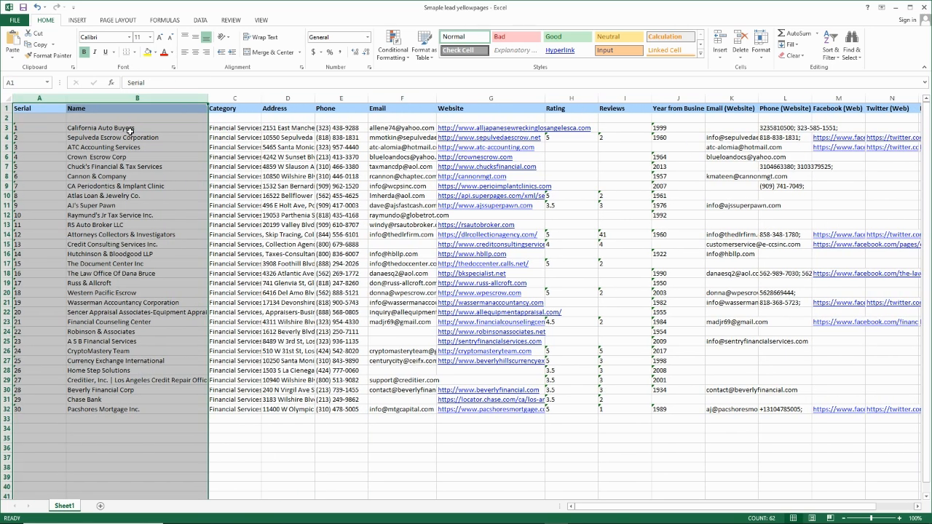
Step: Delete all columns from Rating through Instagram (Web)
{"action": "left_click", "coordinate": [159, 158]}
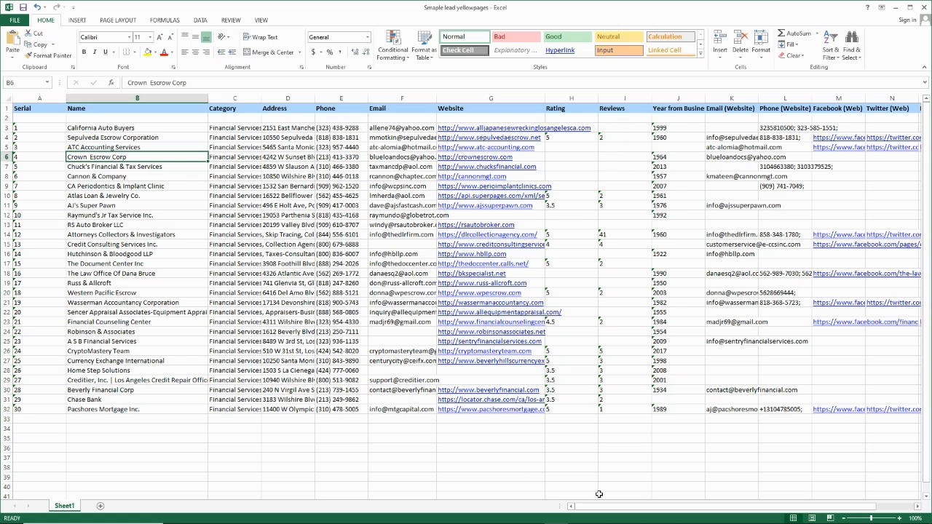
{"action": "left_click_drag", "start_coordinate": [631, 511], "coordinate": [667, 511]}
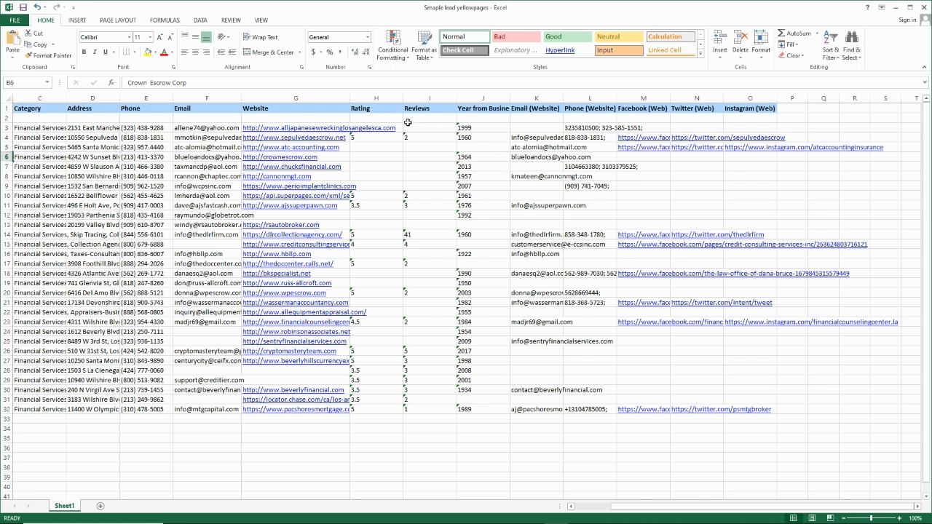
{"action": "left_click_drag", "start_coordinate": [382, 97], "coordinate": [731, 97]}
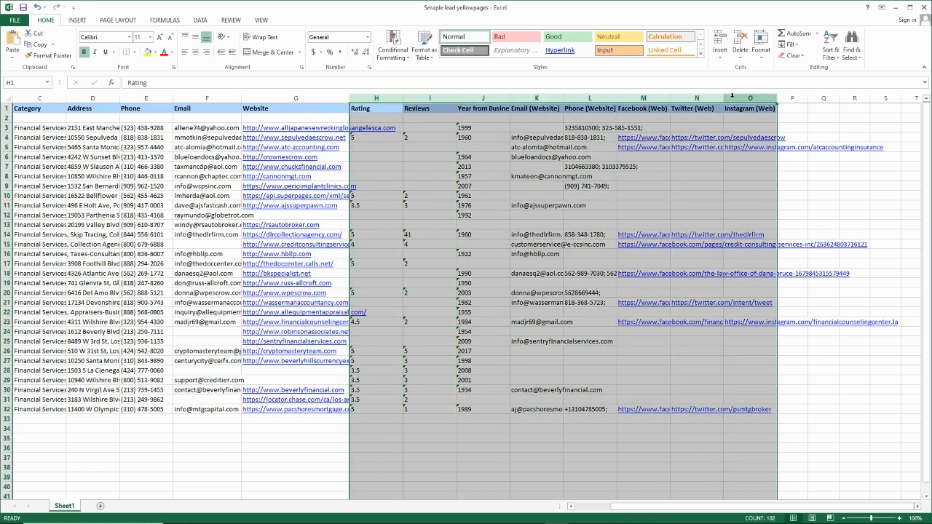
{"action": "right_click", "coordinate": [732, 97]}
{"action": "left_click", "coordinate": [750, 190]}
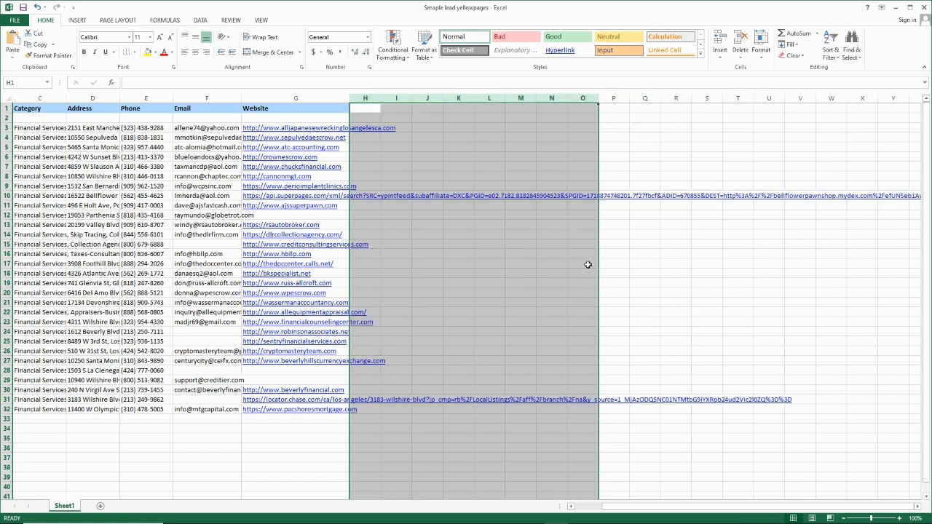
Step: Return to the first column of the cleaned sheet and minimize the Excel window
{"action": "left_click", "coordinate": [665, 281]}
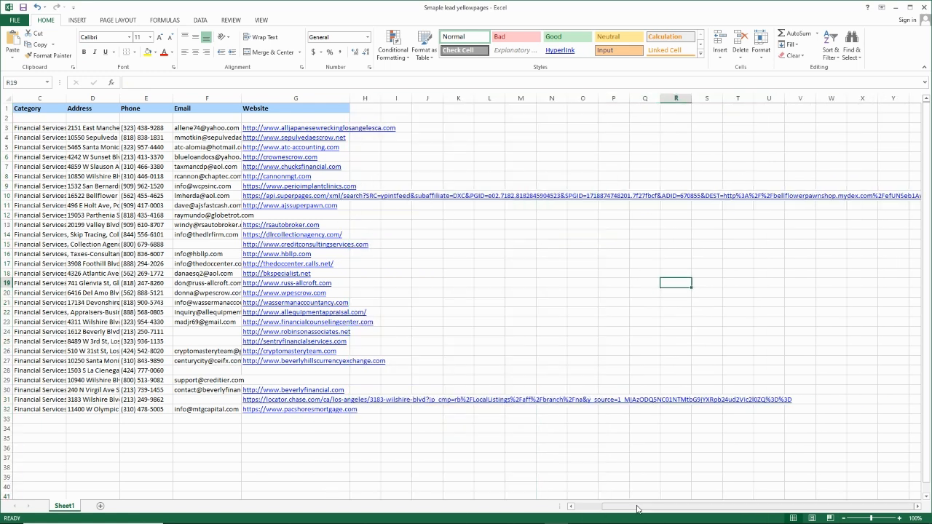
{"action": "scroll", "coordinate": [630, 506], "scroll_direction": "left", "scroll_amount": 2}
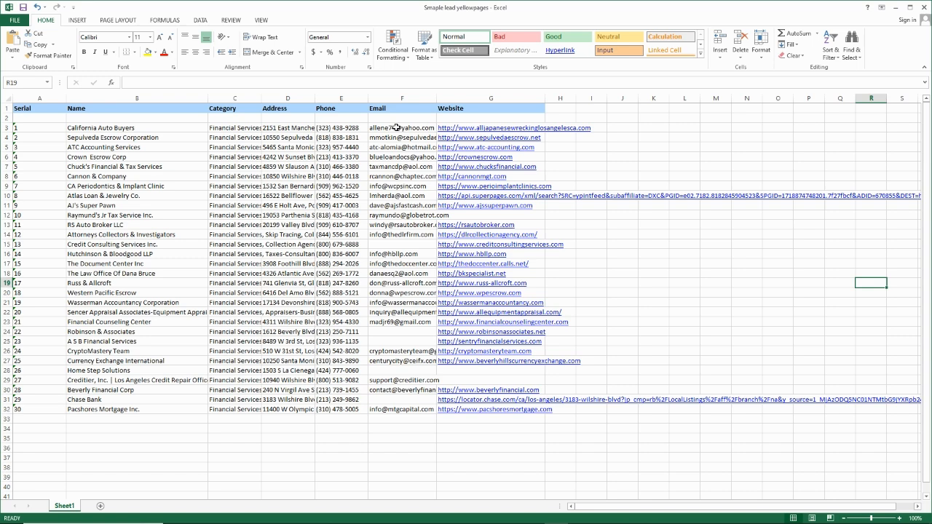
{"action": "left_click", "coordinate": [895, 8]}
Step: Close the YellowPages Scraper window and confirm closing the software
{"action": "left_click", "coordinate": [790, 102]}
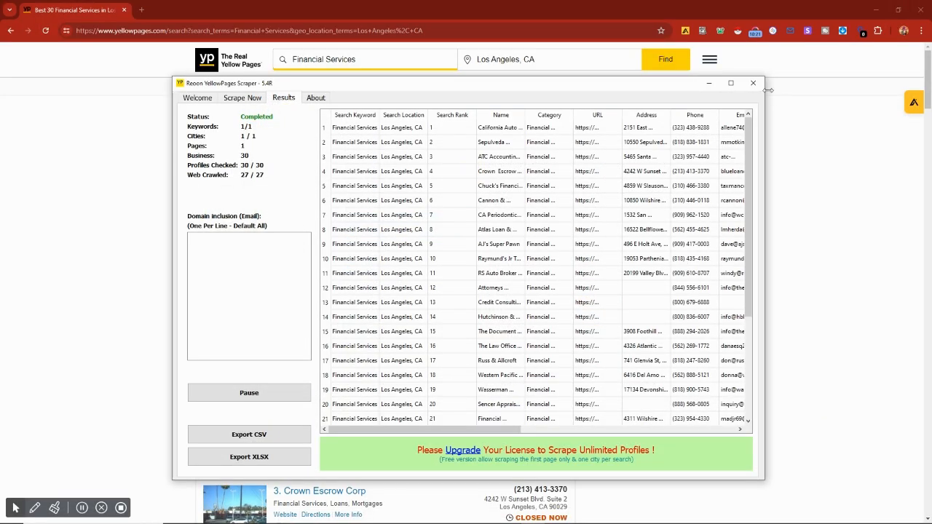
{"action": "left_click", "coordinate": [753, 84]}
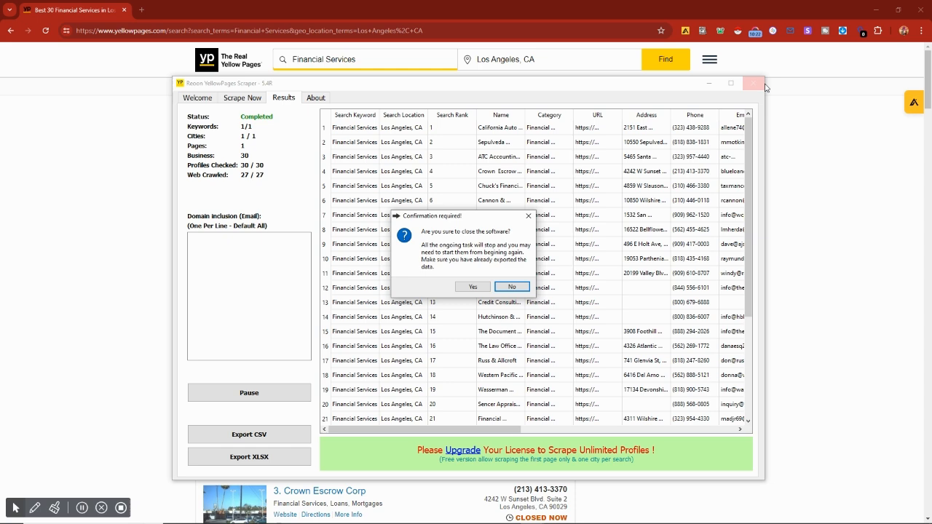
{"action": "left_click", "coordinate": [469, 286]}
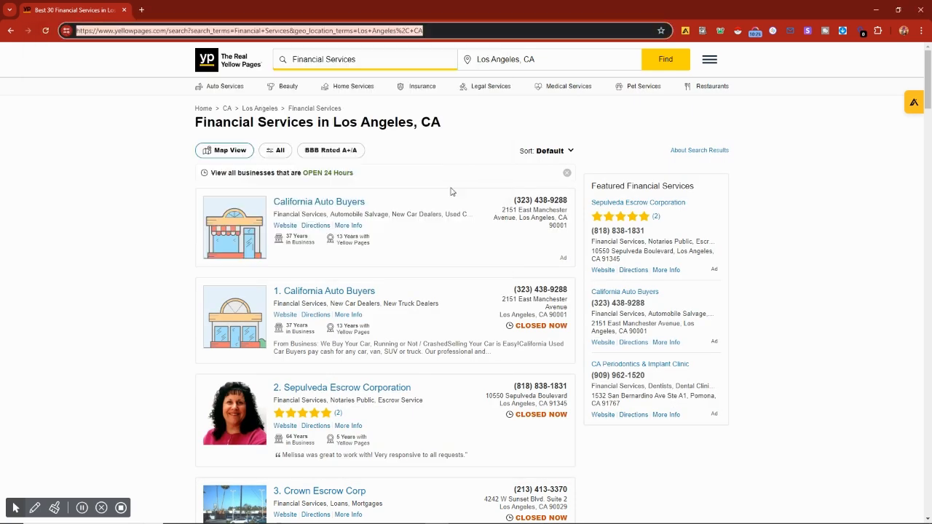